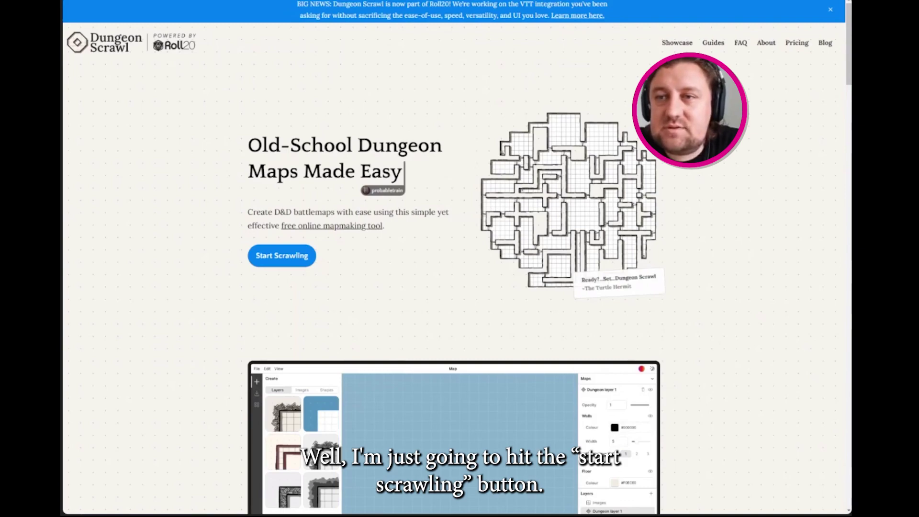
Step: Open the map editor and dismiss the what's-new notice to reveal the blank dotted canvas
click(288, 258)
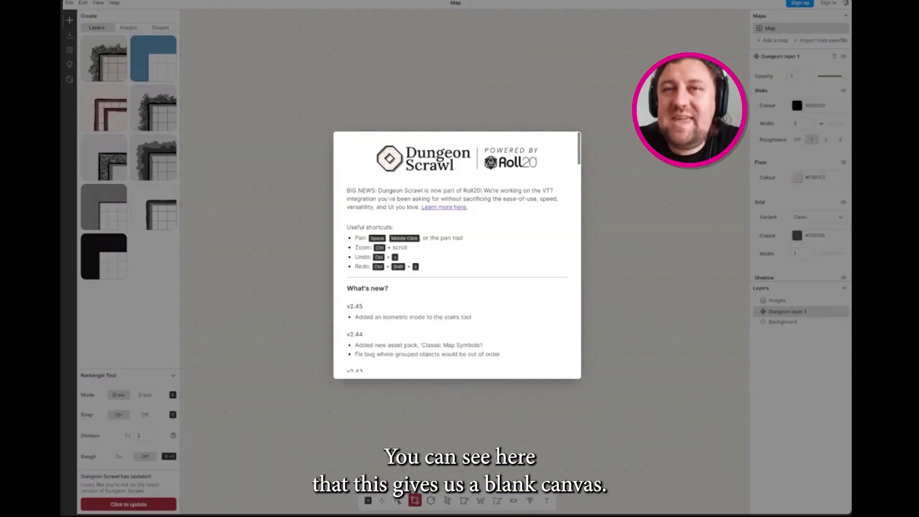
click(337, 91)
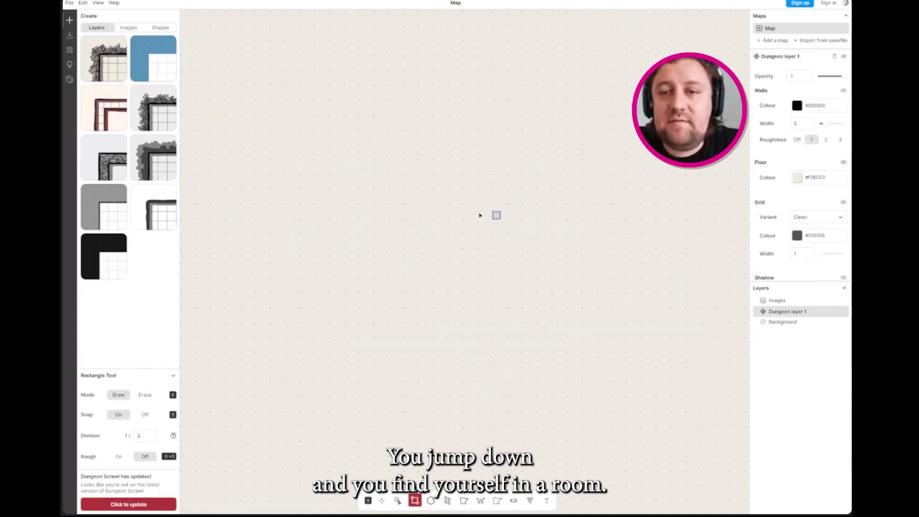
Step: Draw a rough-edged six-sided cave chamber near the top of the map with the Regular Polygon tool
click(432, 503)
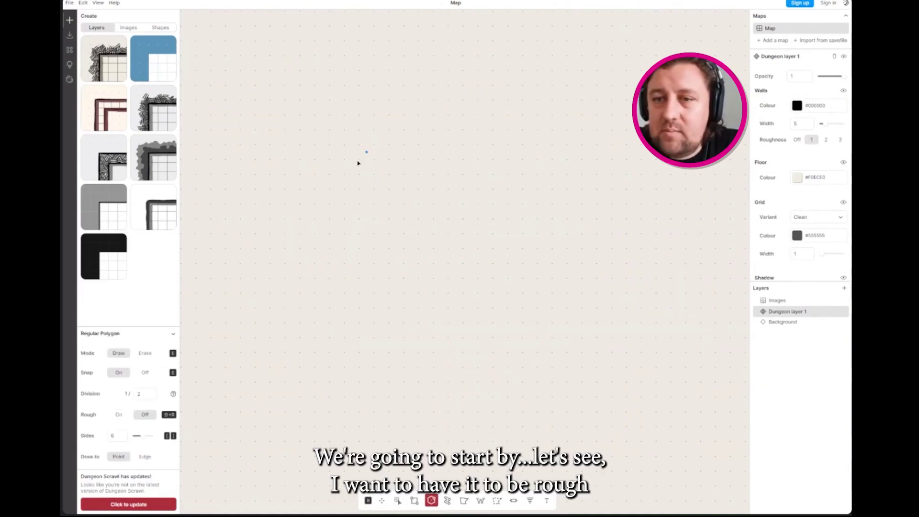
click(114, 418)
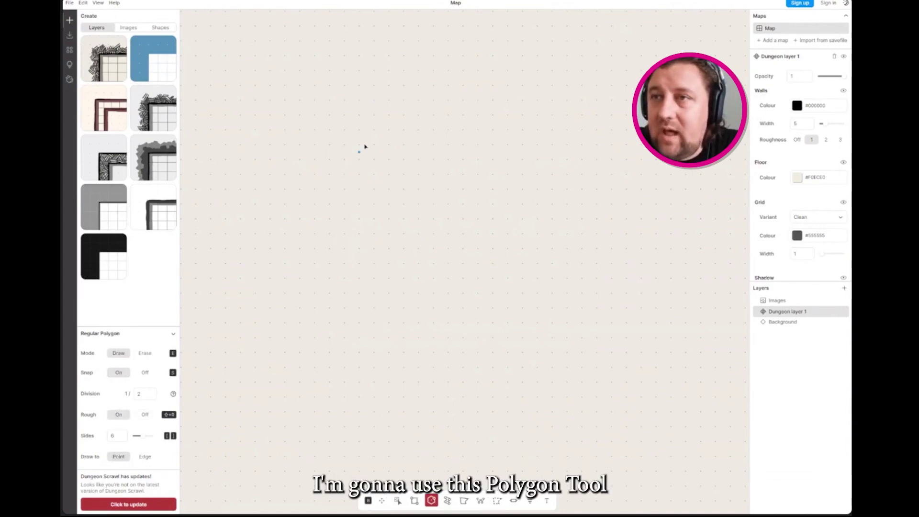
drag(366, 115, 411, 191)
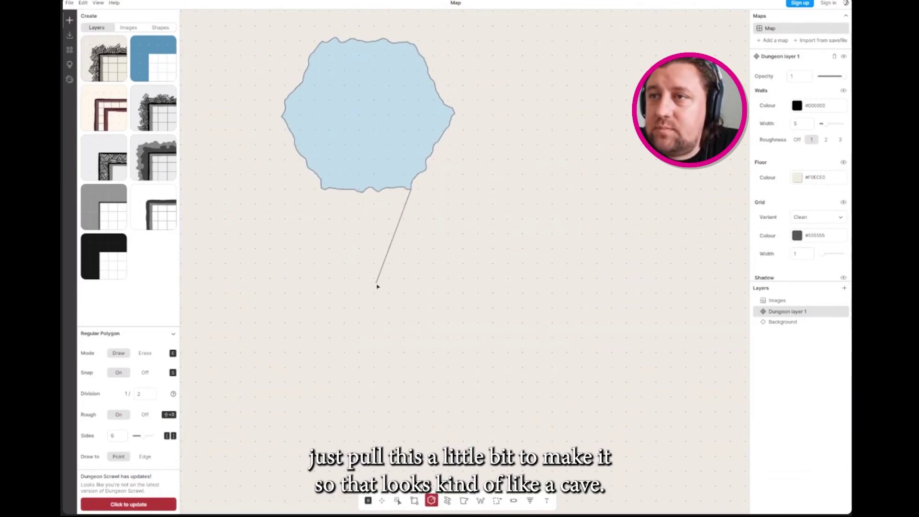
drag(377, 286, 383, 280)
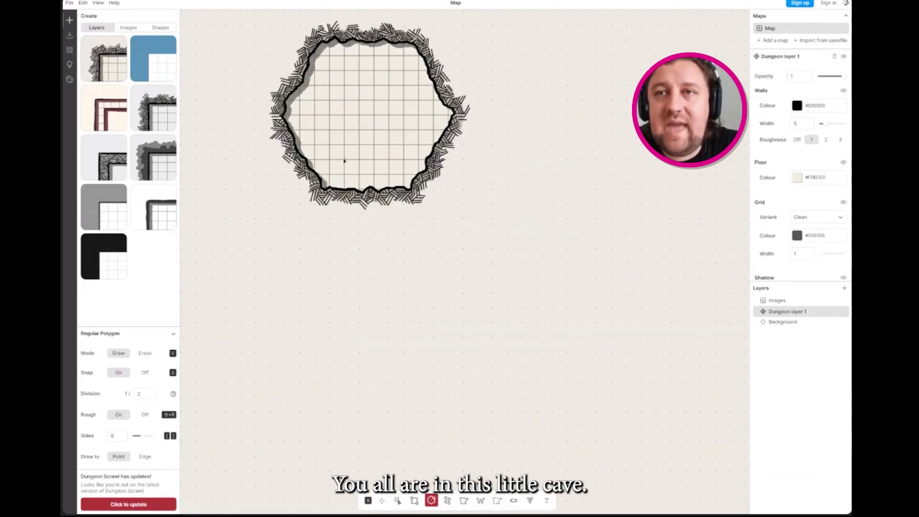
Step: Draw a rough tunnel from the cave's lower-left wall winding southwest with the Path Tool
click(448, 501)
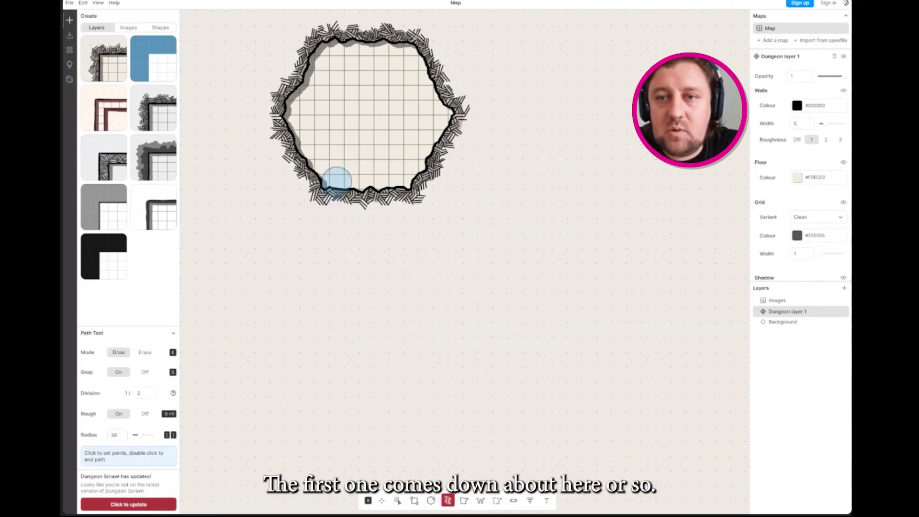
click(337, 181)
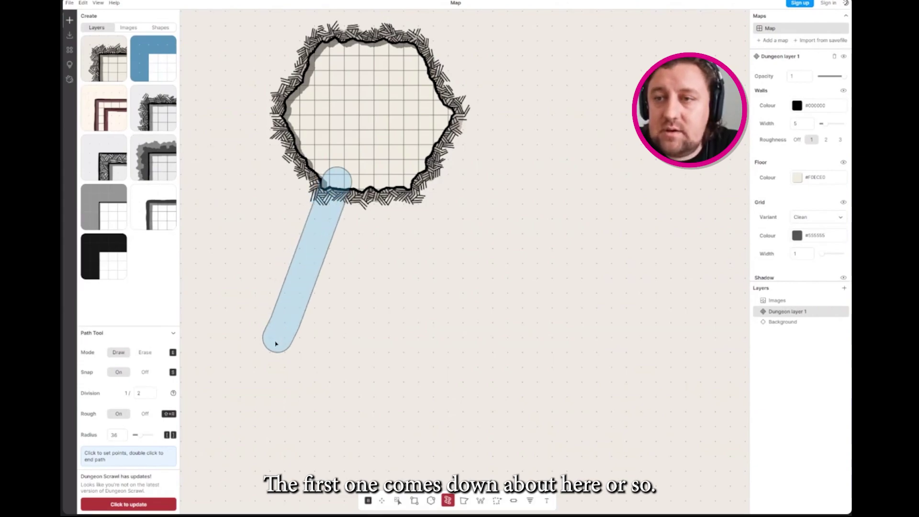
click(286, 326)
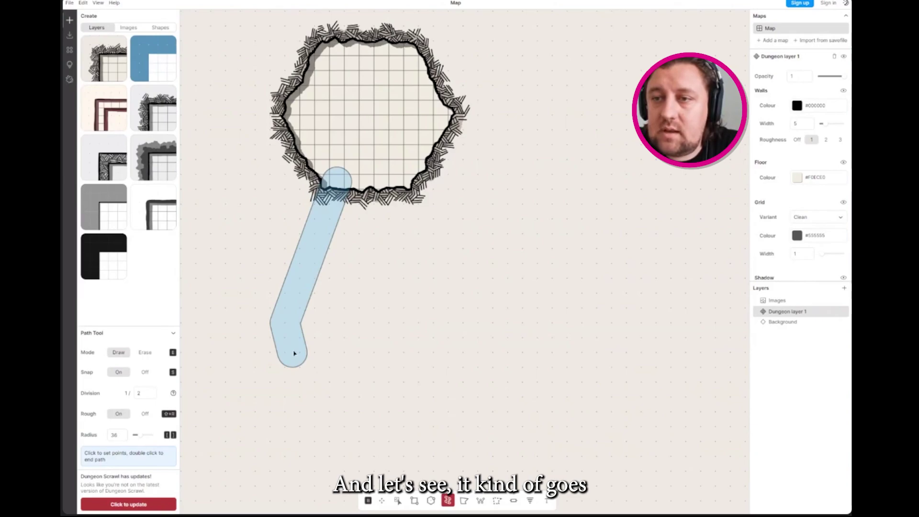
click(300, 360)
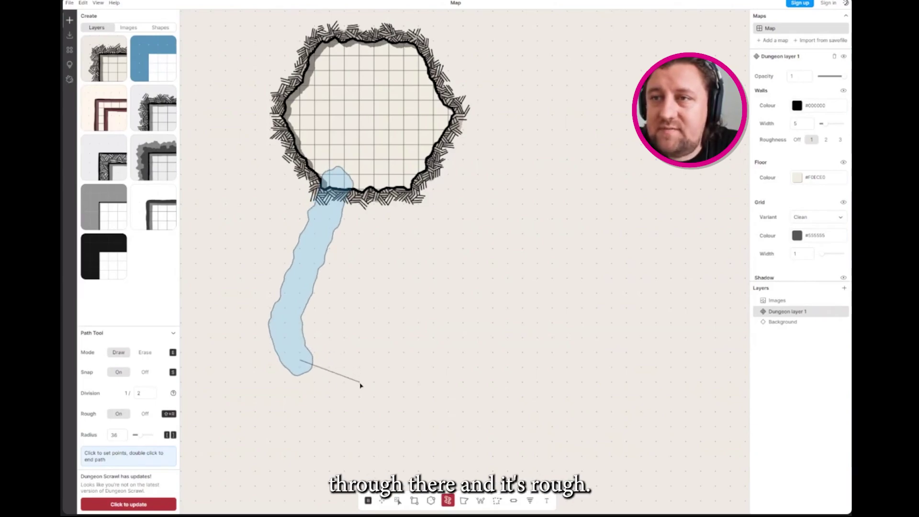
double_click(360, 384)
Step: Undo a stray short path, then plot a second tunnel southeast from the junction with two bends
click(407, 185)
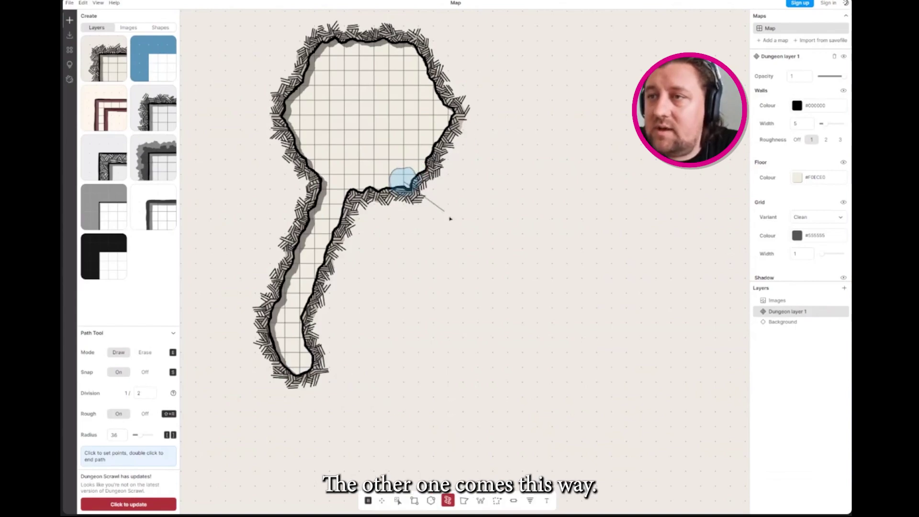
double_click(404, 181)
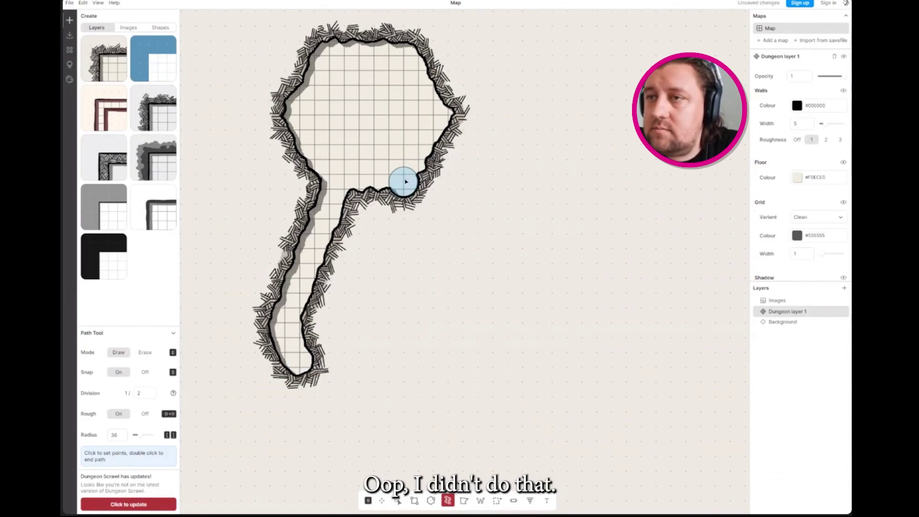
key(ctrl+z)
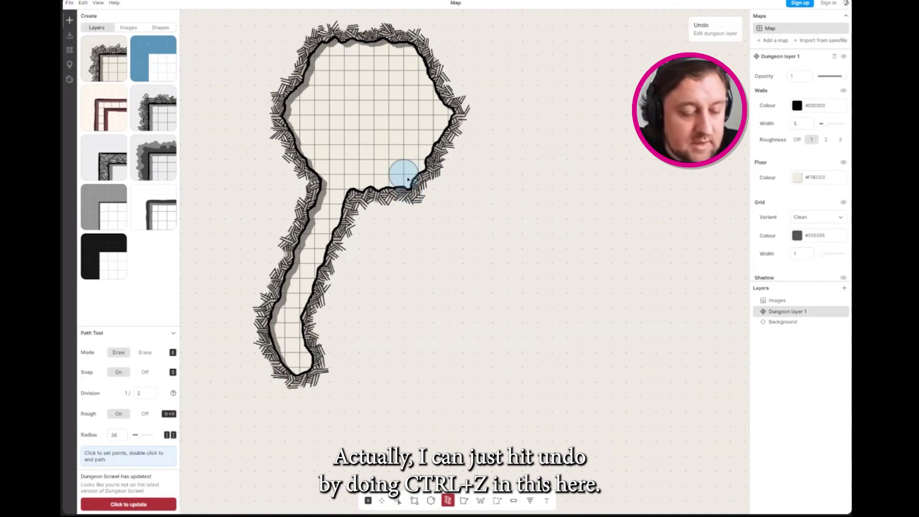
click(407, 179)
click(485, 258)
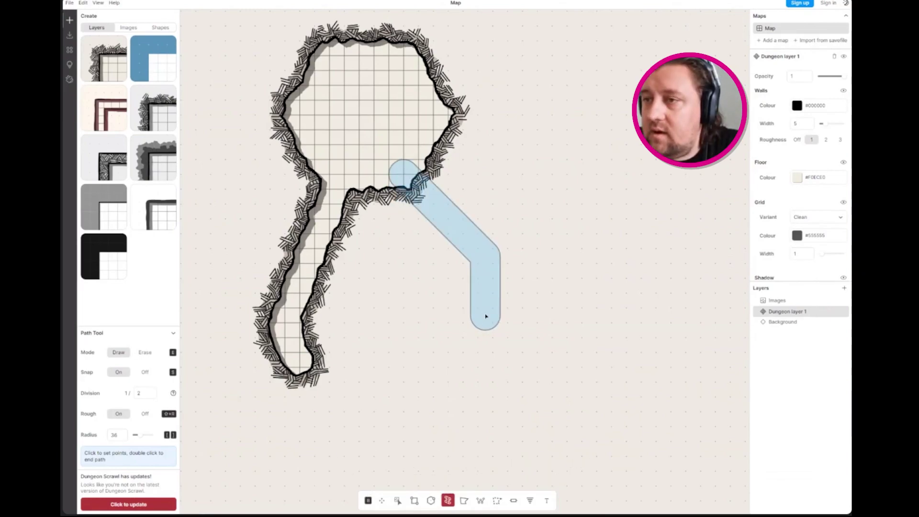
click(486, 312)
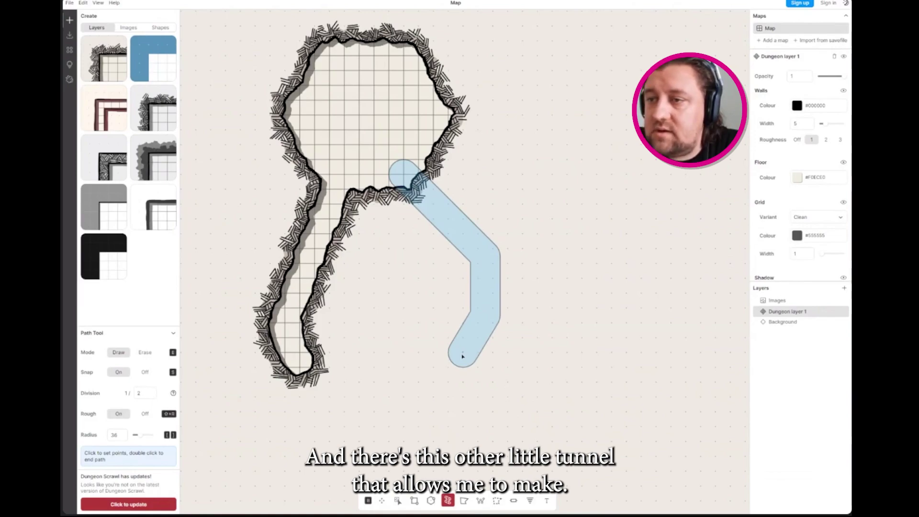
Step: Finish the southeast tunnel so it hooks back left at its lower end
double_click(465, 354)
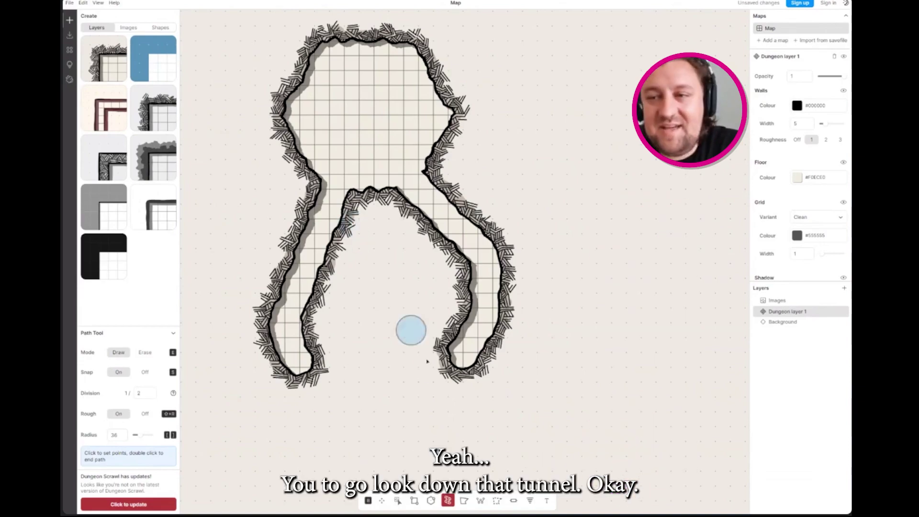
scroll(405, 369, down, 1)
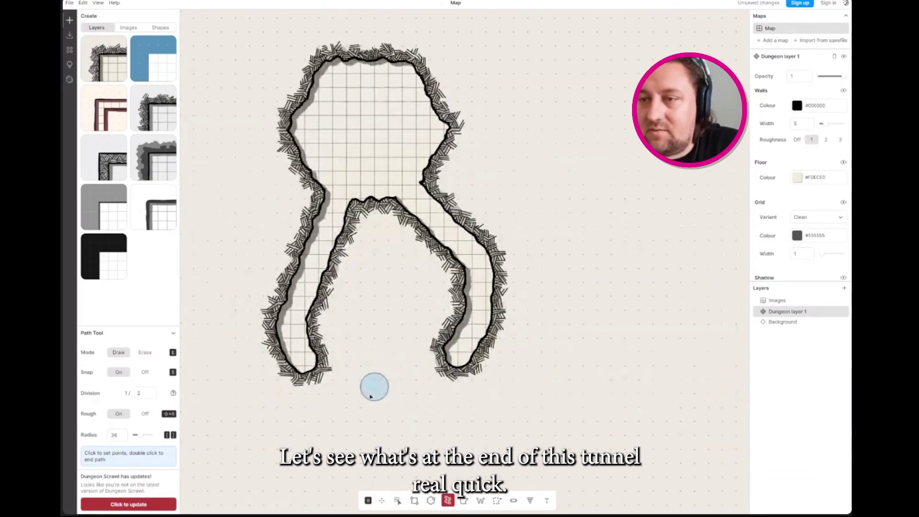
drag(371, 397, 428, 273)
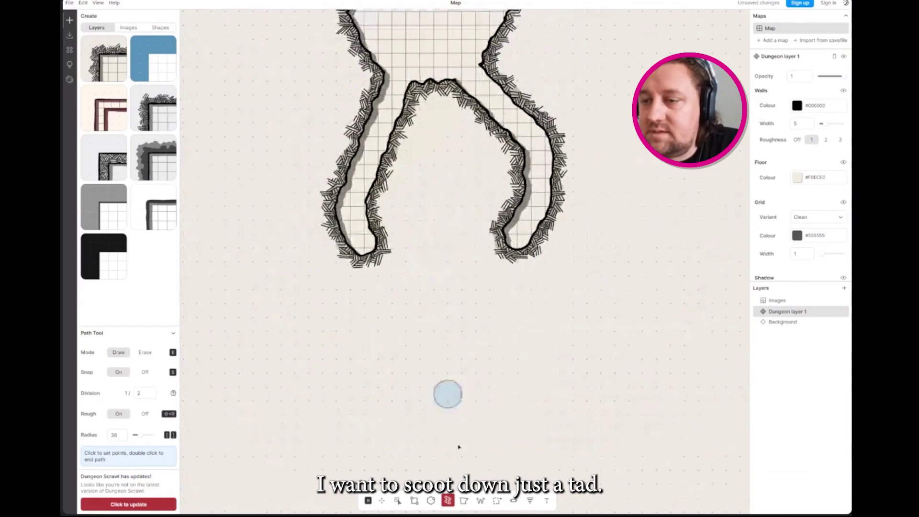
click(431, 501)
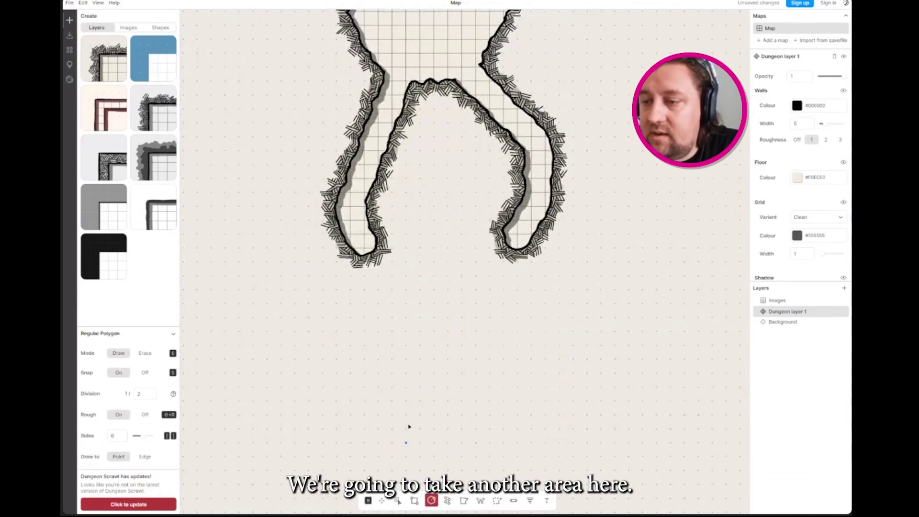
click(465, 501)
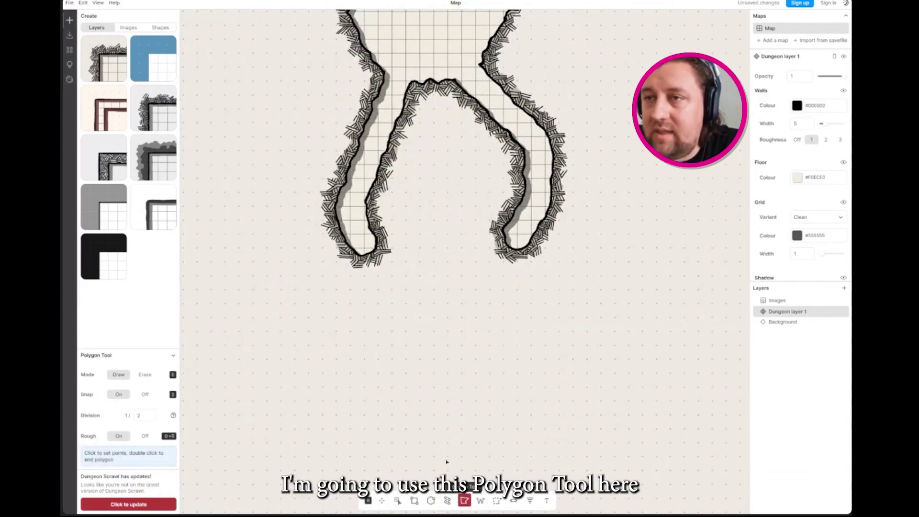
click(343, 229)
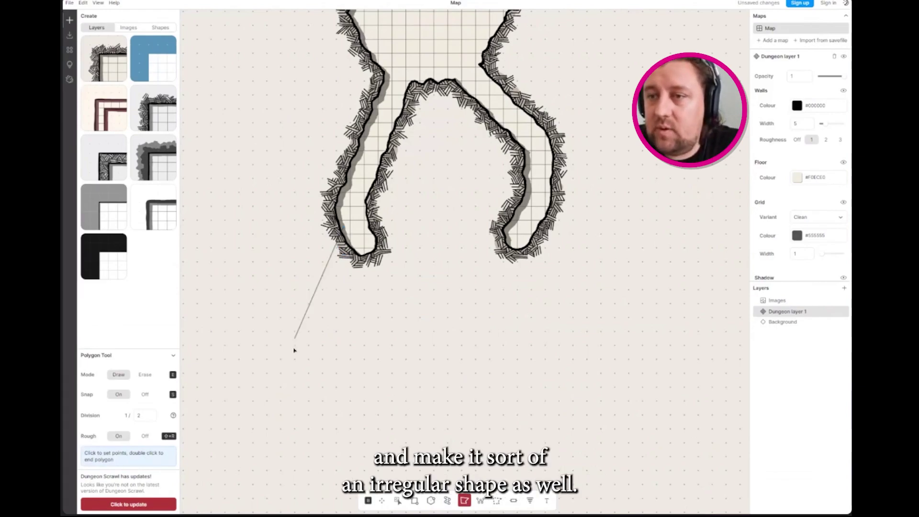
click(295, 339)
click(309, 430)
click(517, 443)
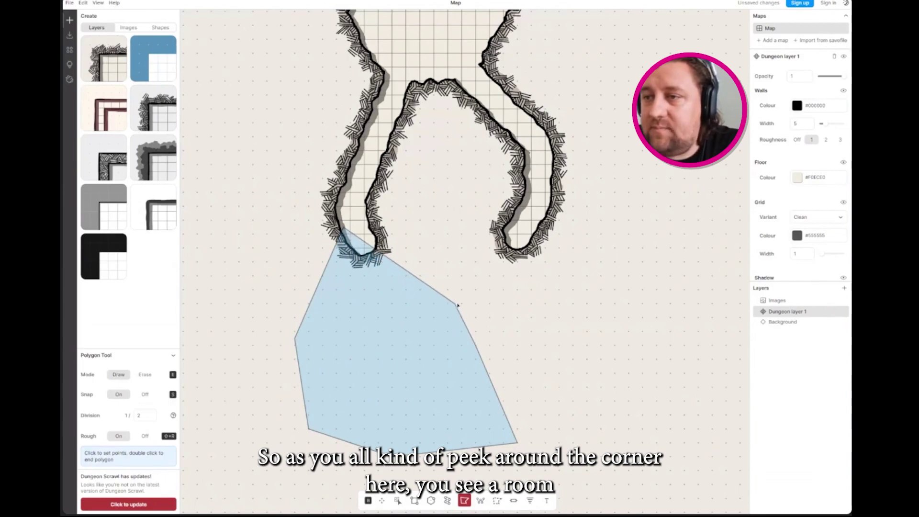
click(456, 303)
click(435, 234)
double_click(357, 223)
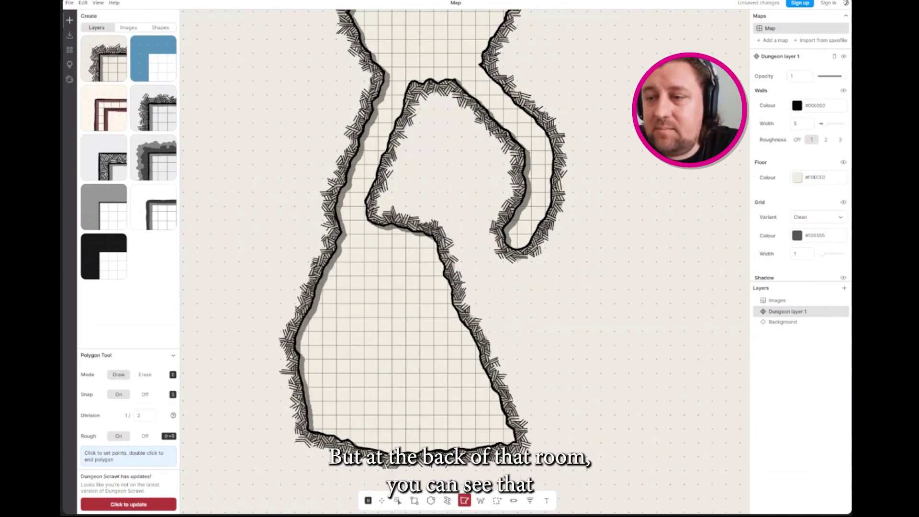
Step: Draw a short straight-walled rectangular hallway off the cave's bottom wall, with Rough off
click(415, 501)
drag(396, 454, 421, 478)
key(shift+r)
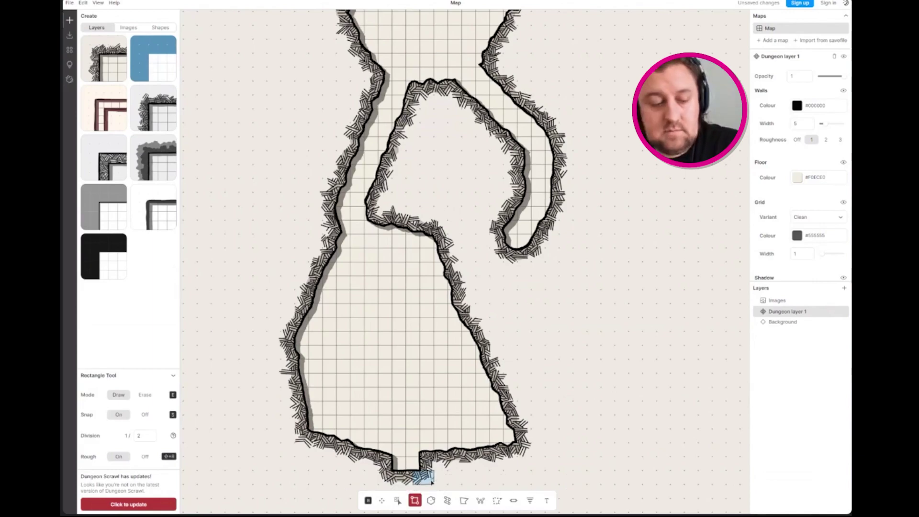
scroll(395, 270, down, 2)
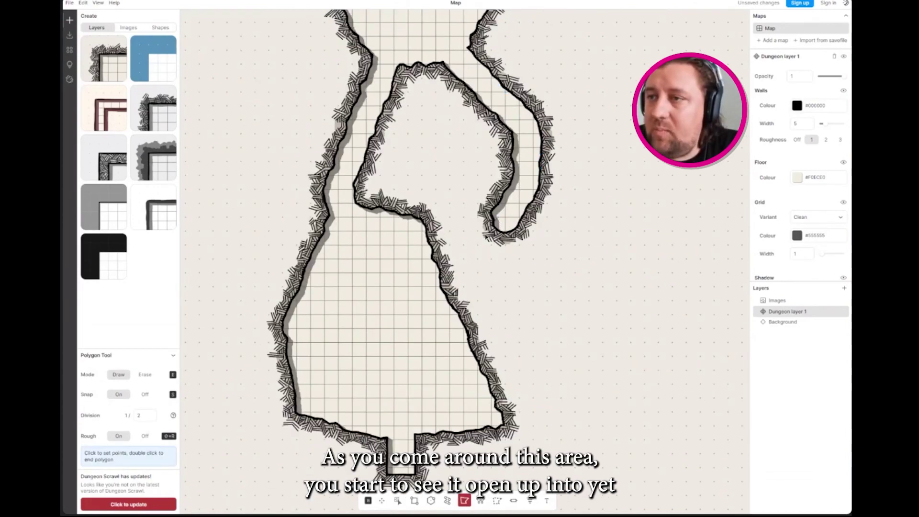
Step: Outline and close a rough-walled cavern polygon right of the curving passage
click(495, 218)
click(484, 229)
click(485, 266)
click(540, 328)
click(652, 329)
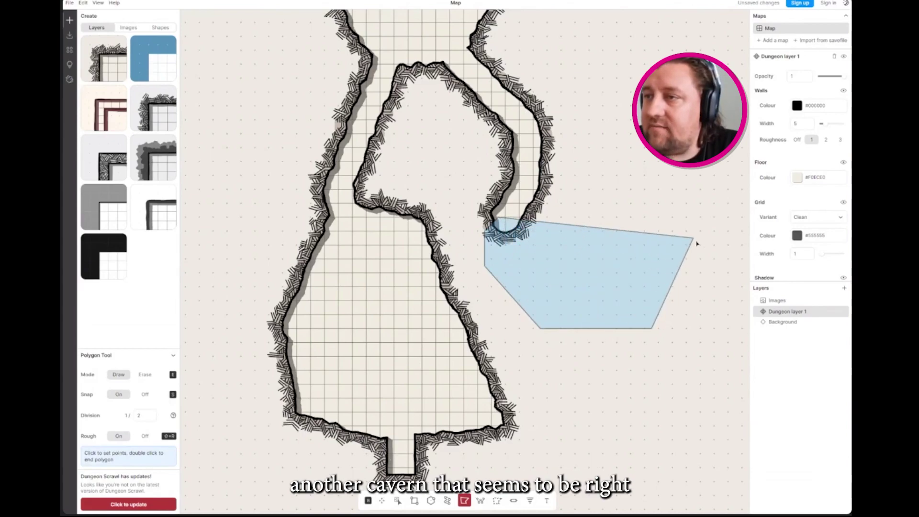
click(693, 238)
click(693, 175)
click(644, 162)
click(597, 162)
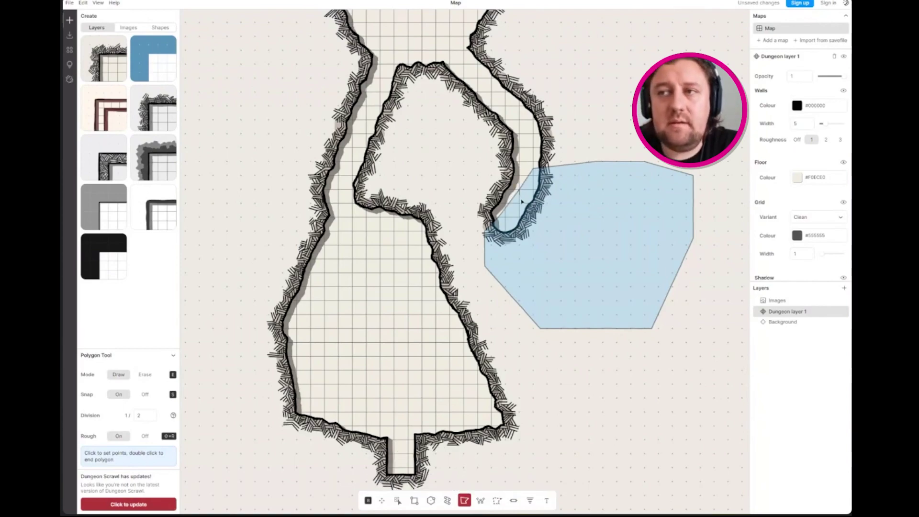
click(536, 170)
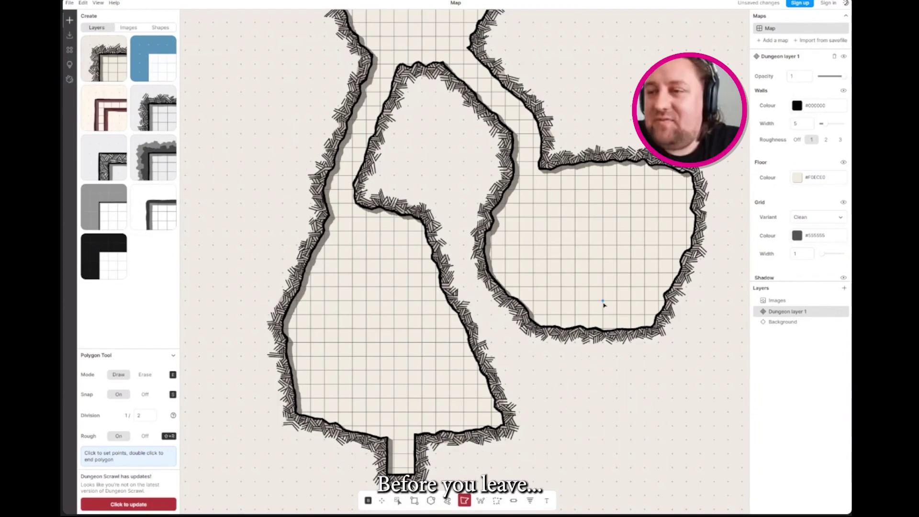
Step: Set the Regular Polygon tool to 1 side for circles, cancelling a trial circle
key(r)
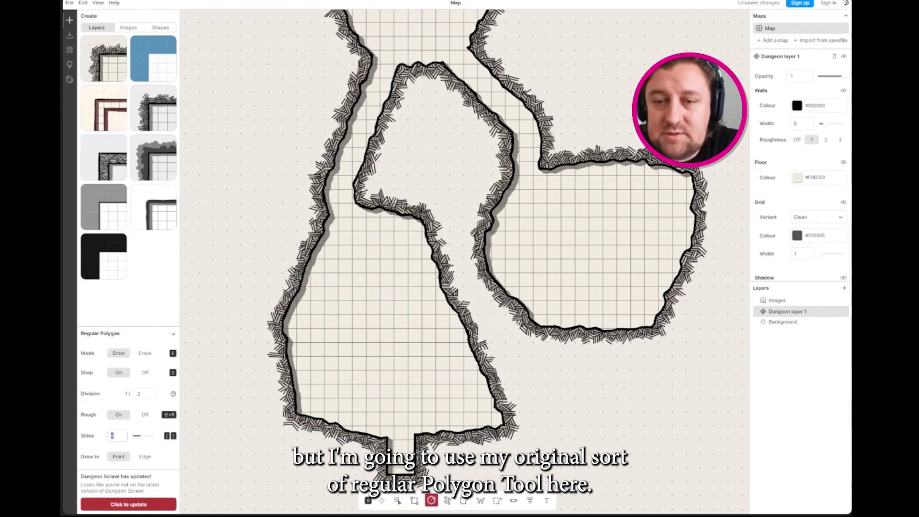
text(1)
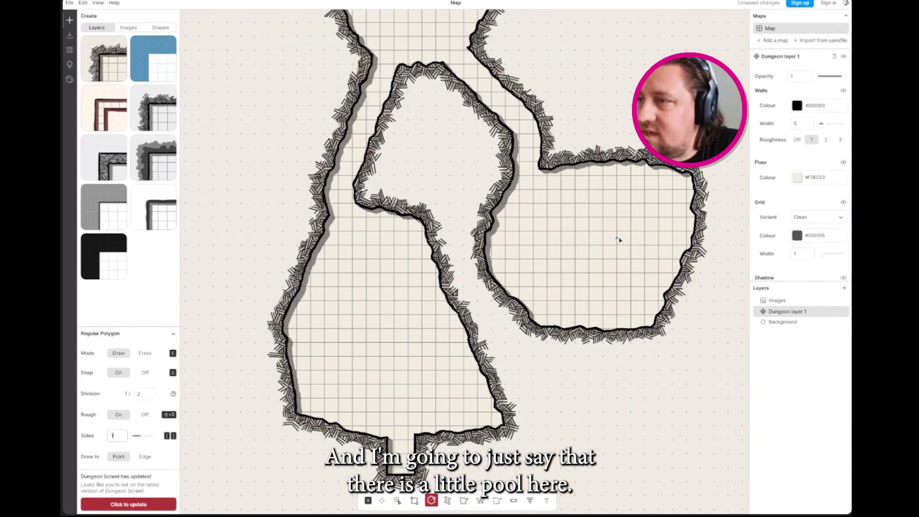
drag(618, 232, 643, 269)
key(Escape)
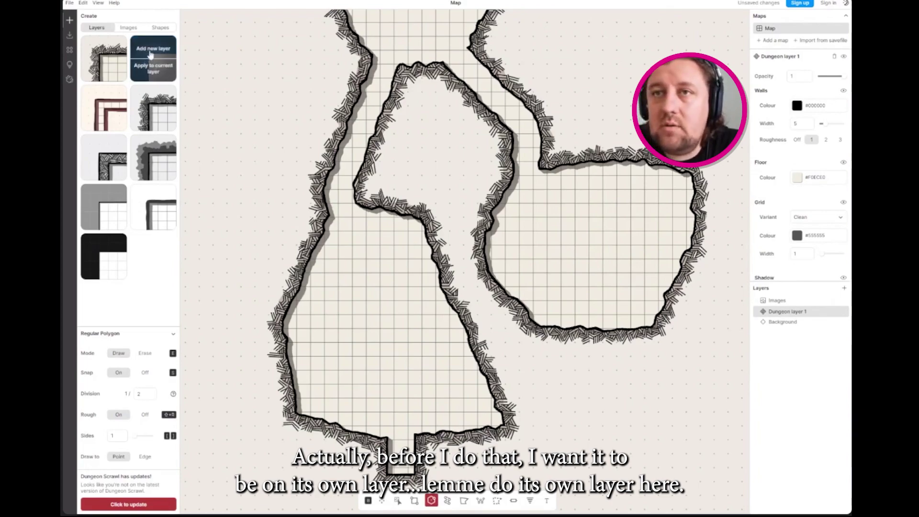
Step: Add a water layer with a round pond in the right cavern, floor #597DDE, walls #0B0E8D
click(150, 53)
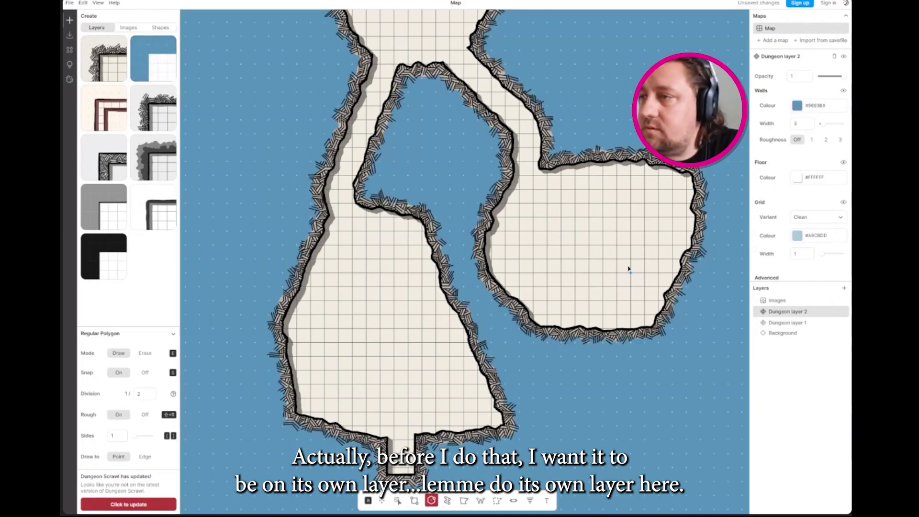
drag(610, 225, 638, 263)
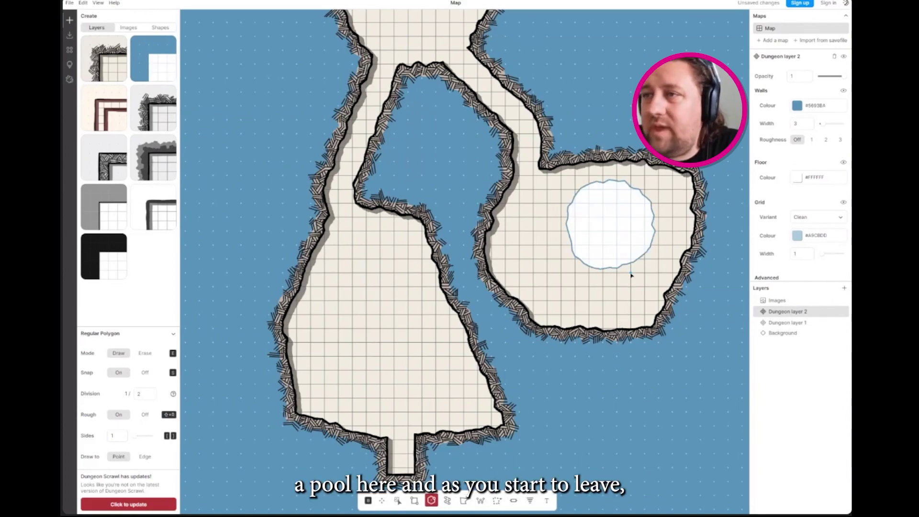
click(797, 177)
click(715, 276)
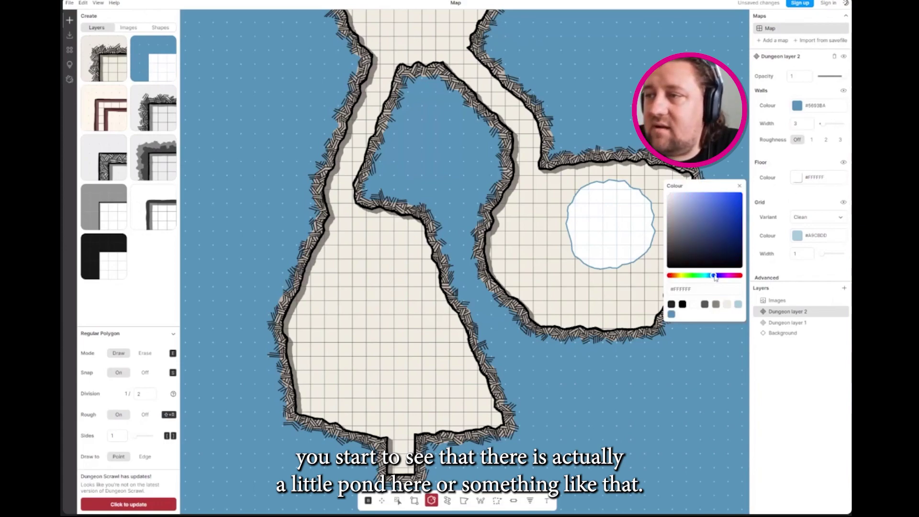
click(713, 204)
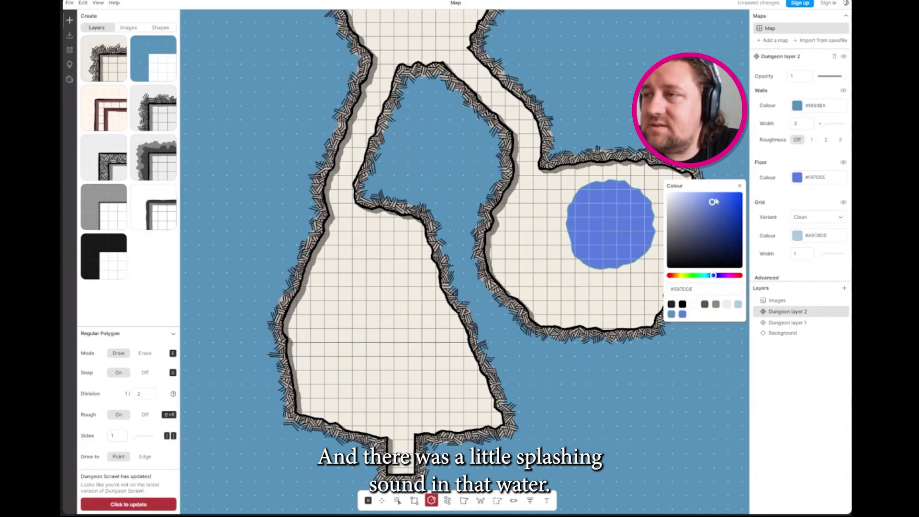
click(740, 187)
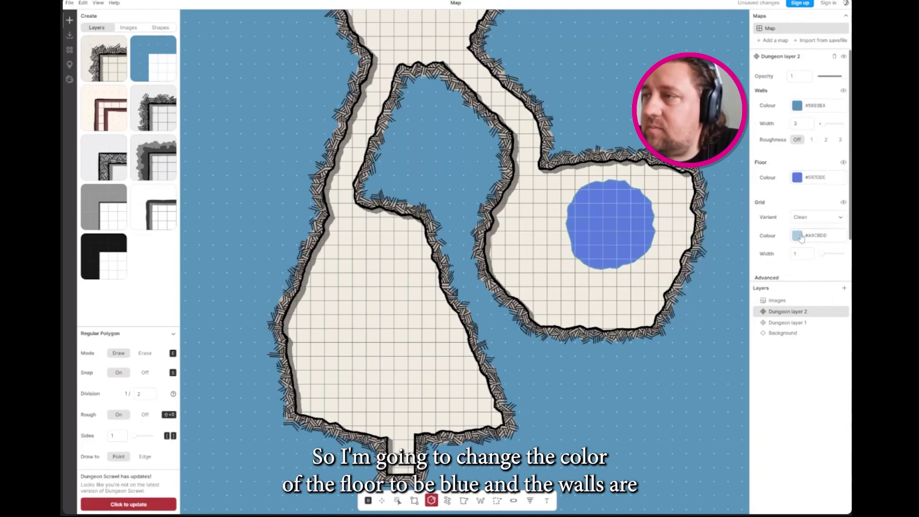
click(797, 106)
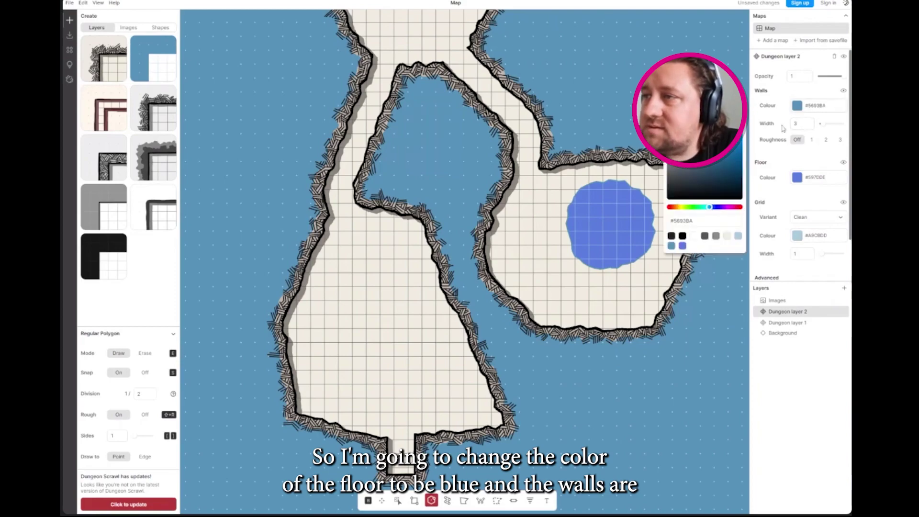
click(737, 158)
click(717, 208)
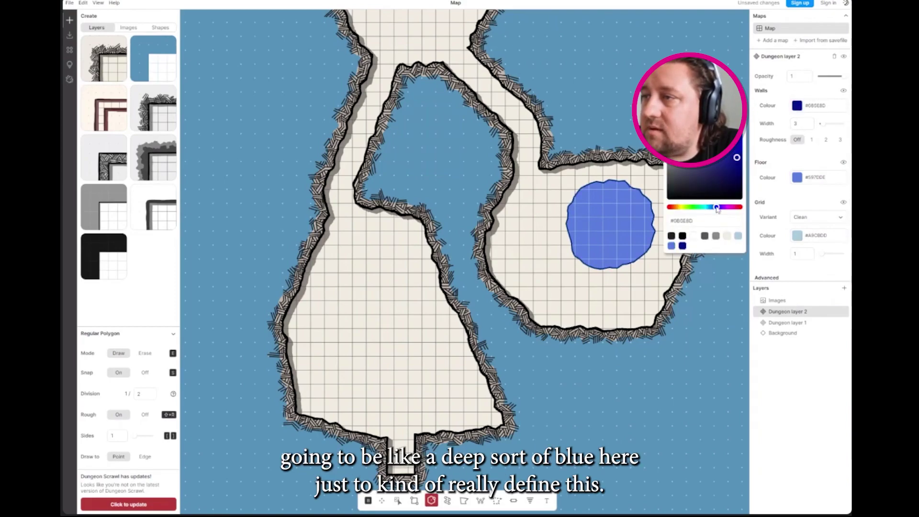
Step: Select Dungeon layer 1 and set its floor colour to white #FFFFFF
click(788, 323)
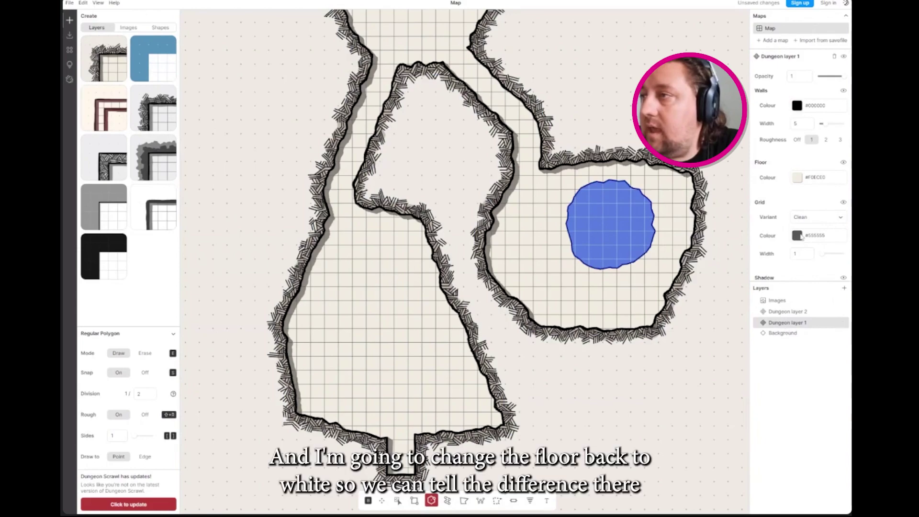
click(799, 178)
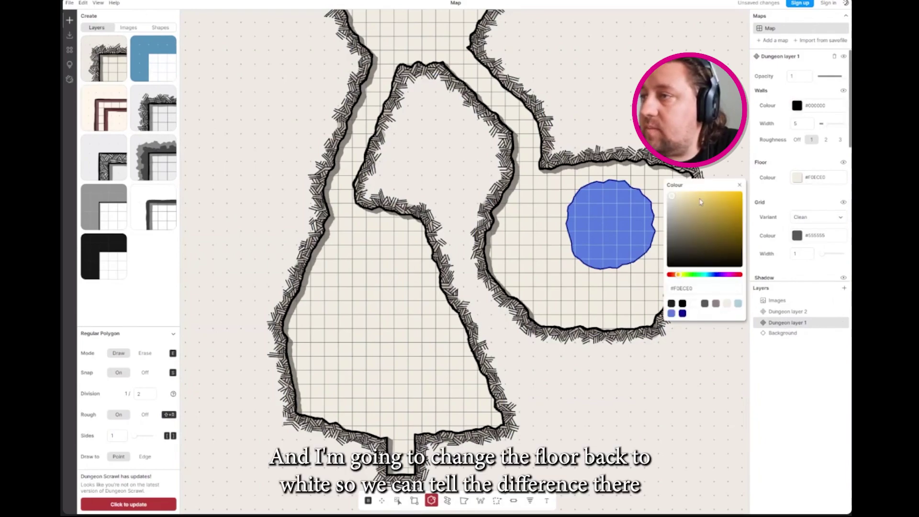
click(668, 193)
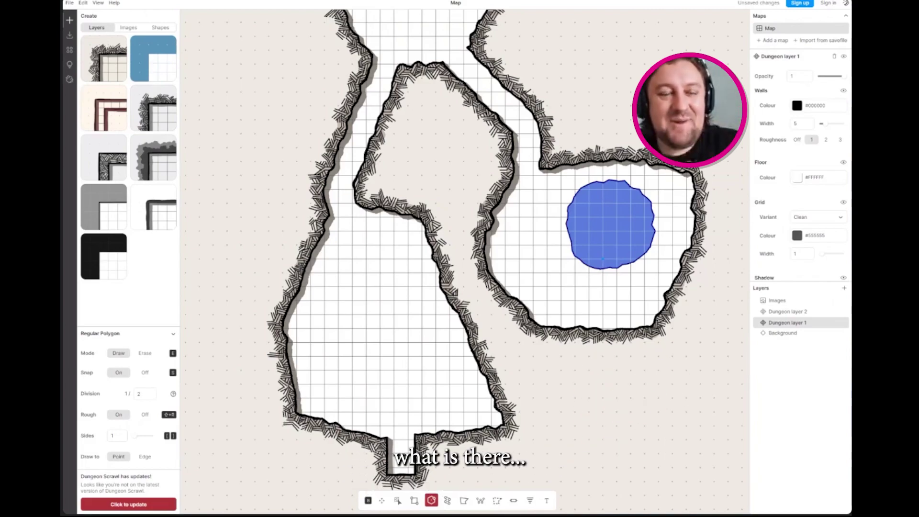
Step: Scroll the map down to bring the southern hallway into view
scroll(603, 259, down, 4)
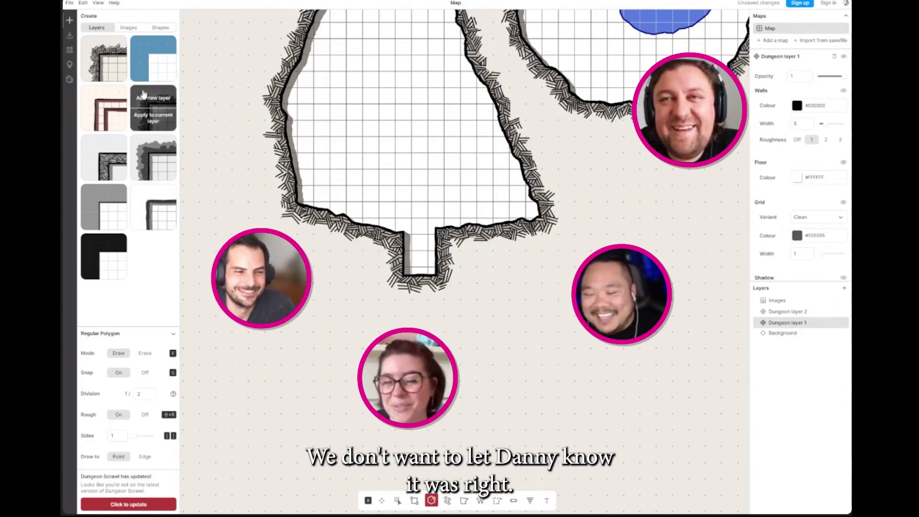
mouse_move(102, 70)
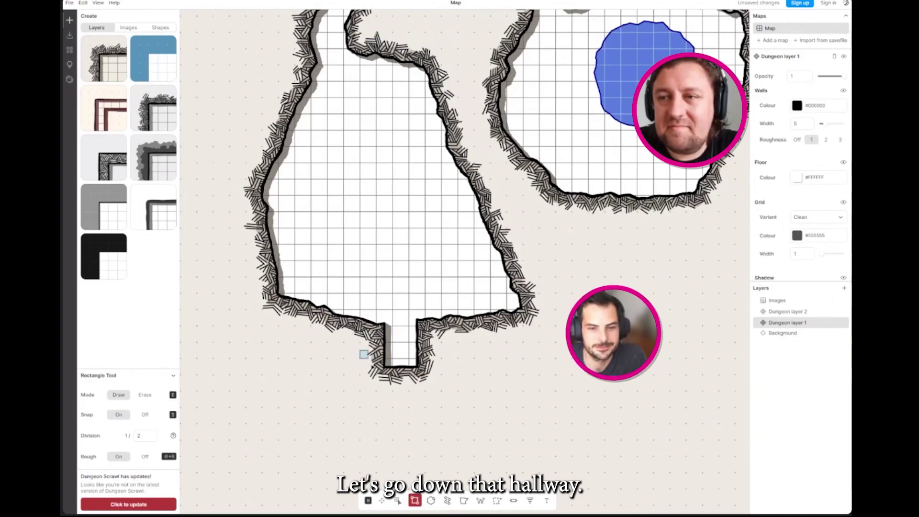
Step: With straight walls, extend the hallway 2×4.5 downward and branch a 13×1.5 corridor east from its end
drag(379, 358, 439, 468)
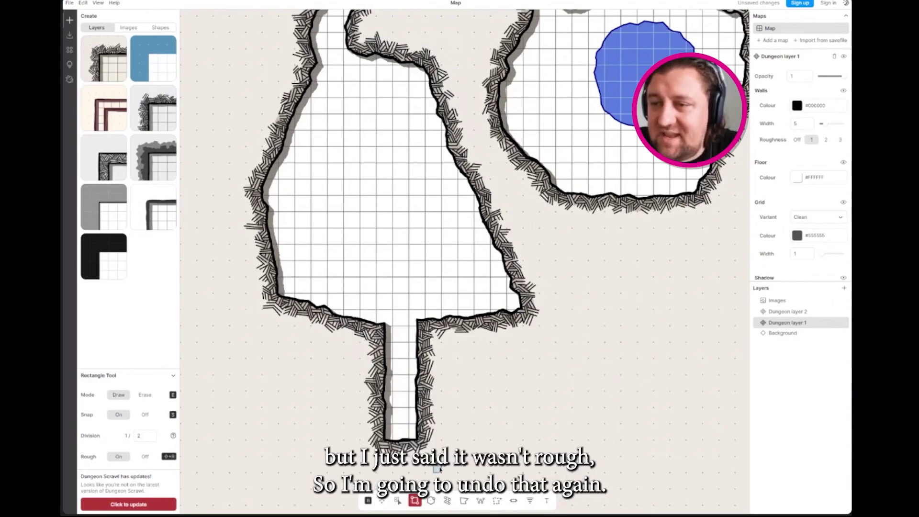
key(ctrl+z)
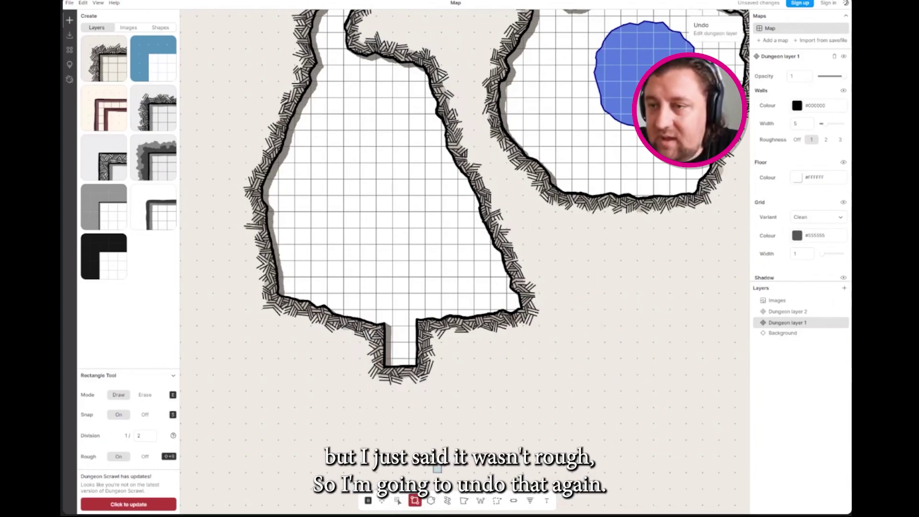
click(143, 457)
drag(387, 364, 417, 433)
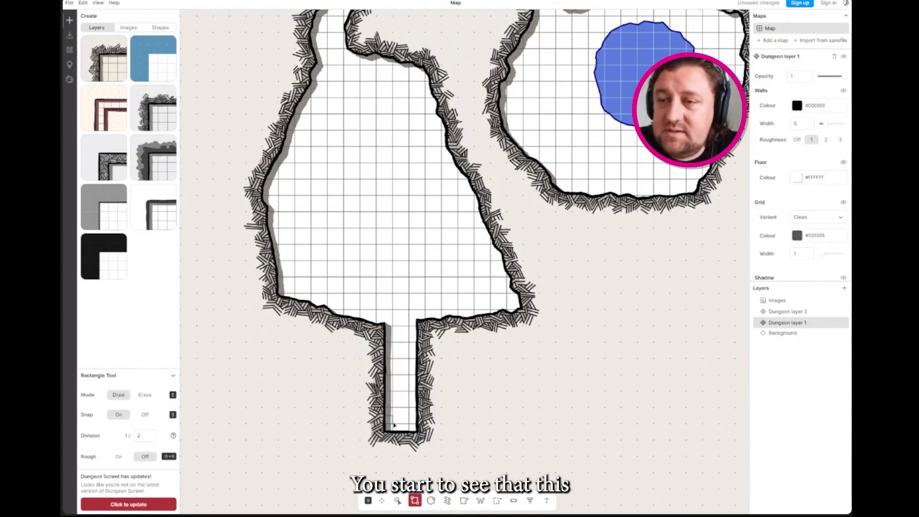
drag(413, 414, 615, 434)
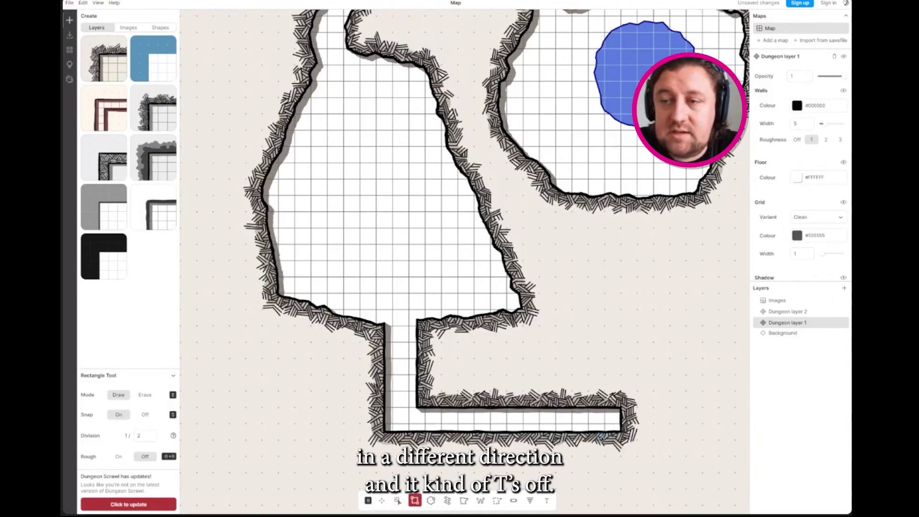
drag(386, 430, 416, 471)
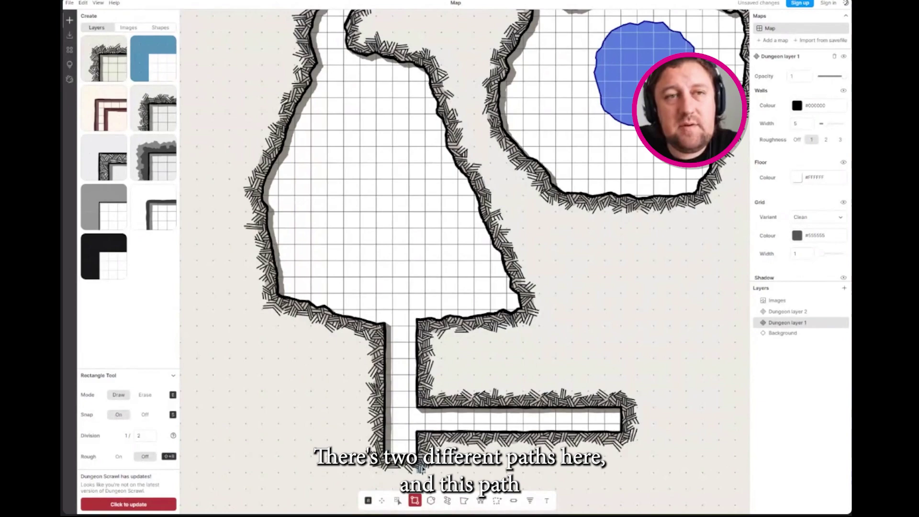
Step: Place a door across the hallway's bottom opening, just below the eastward corridor
click(514, 500)
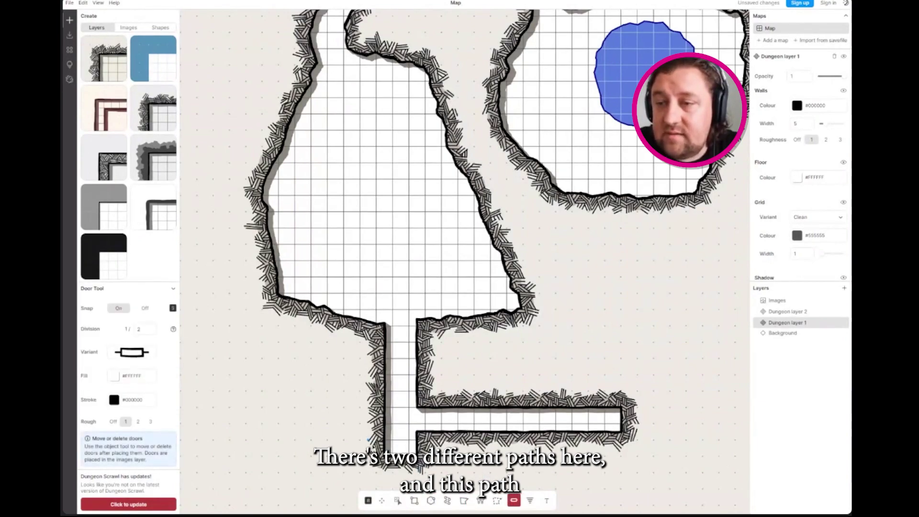
click(397, 442)
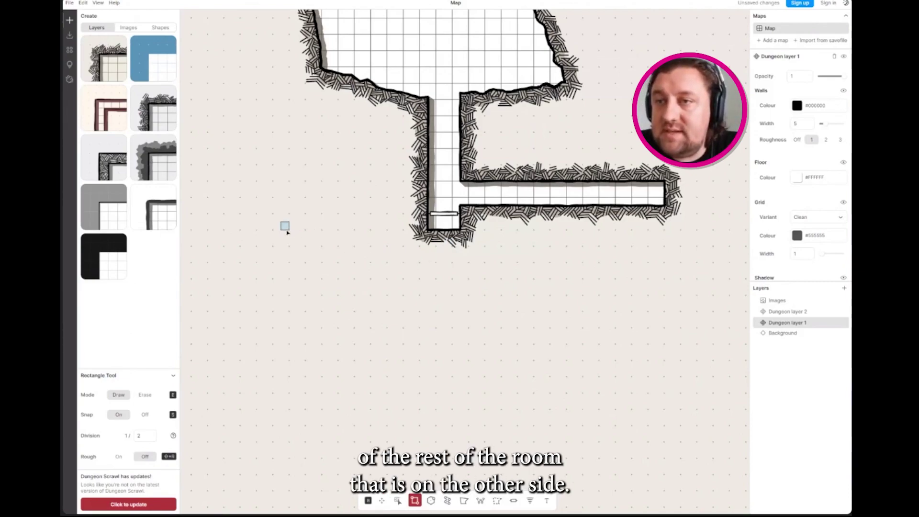
Step: Draw a large rectangular room below the door, plus a 7×2.5 alcove off its bottom wall
drag(282, 223, 614, 385)
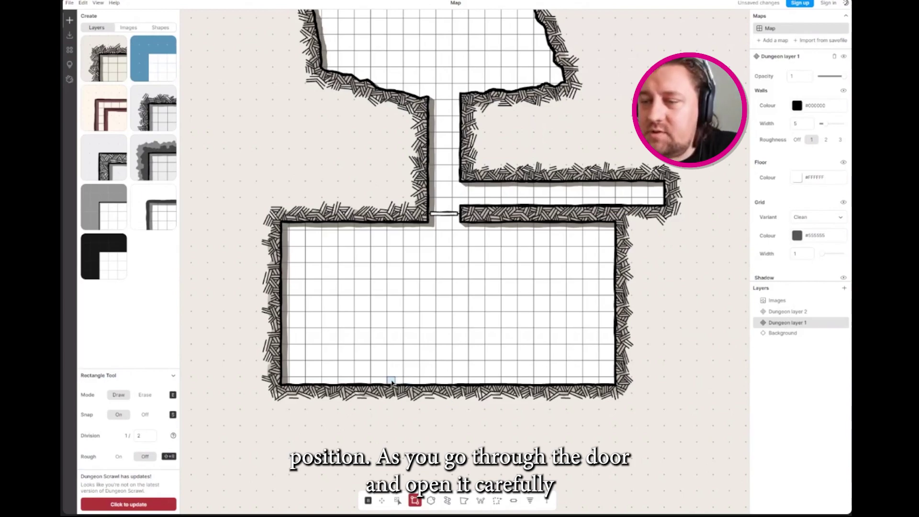
drag(392, 381, 502, 427)
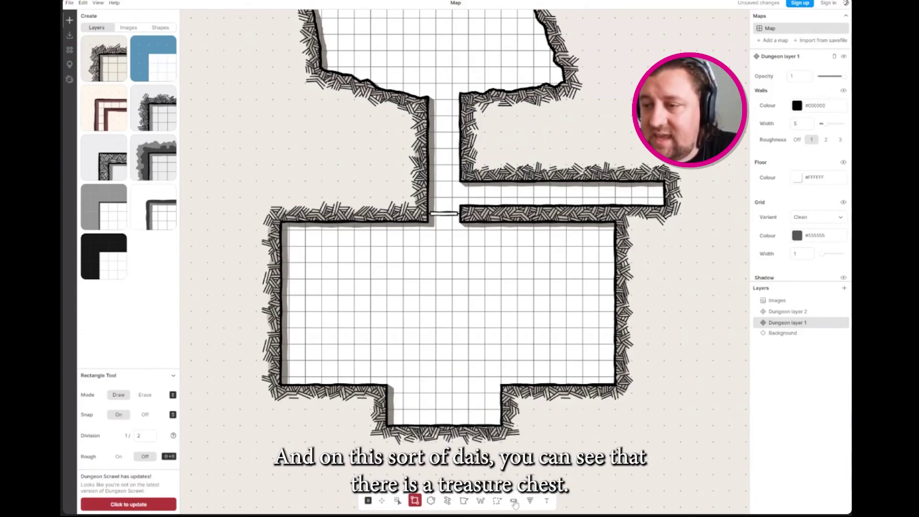
Step: Add a treasure chest image from the Images library, enlarge it, and place it in the bottom alcove
click(128, 28)
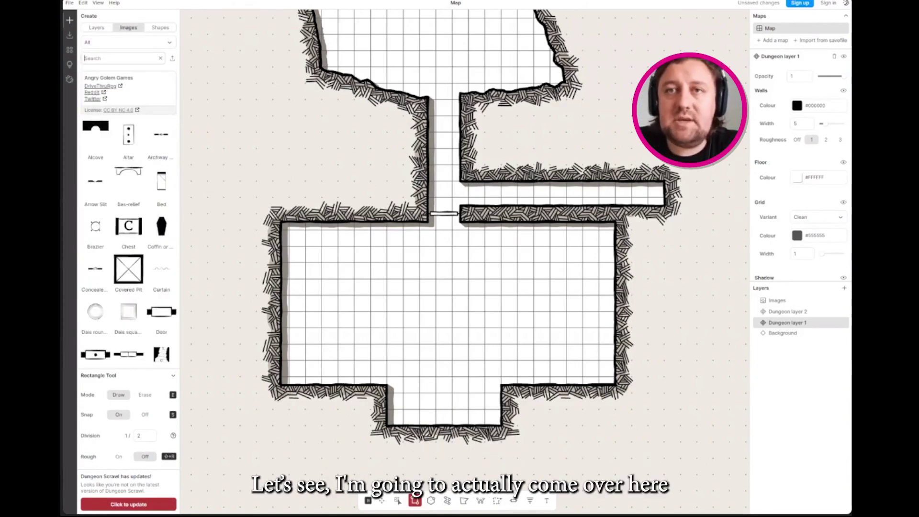
text(treasure)
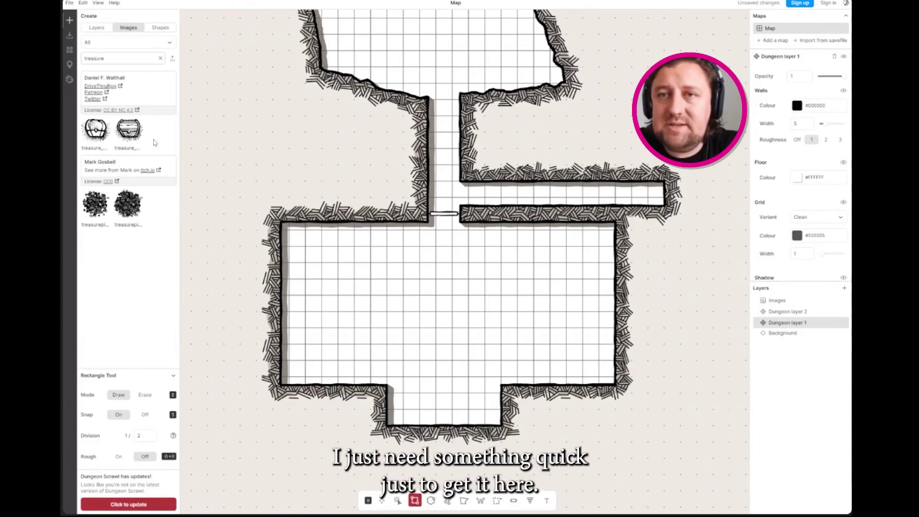
click(136, 138)
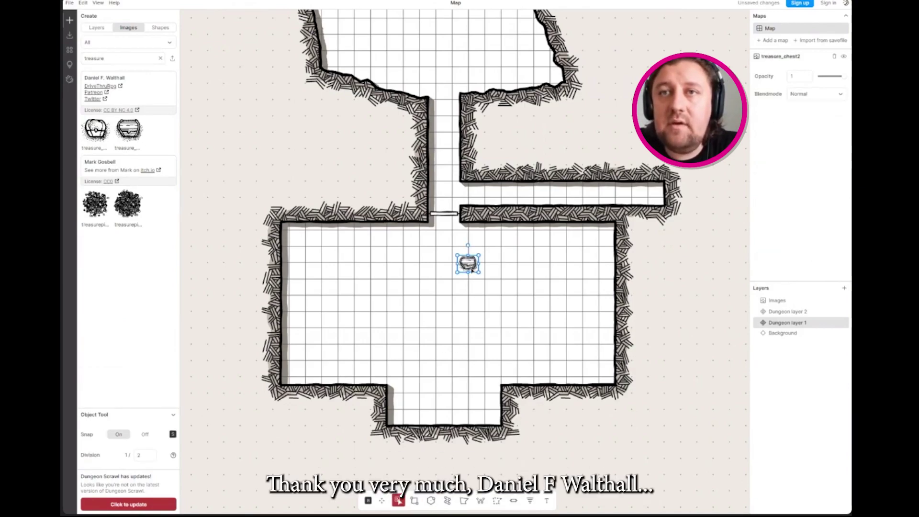
drag(480, 255, 442, 395)
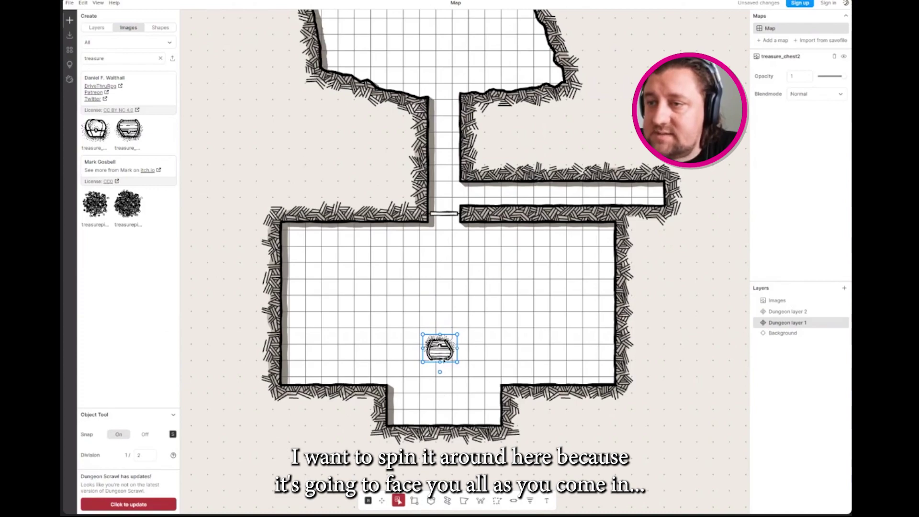
drag(443, 359, 446, 407)
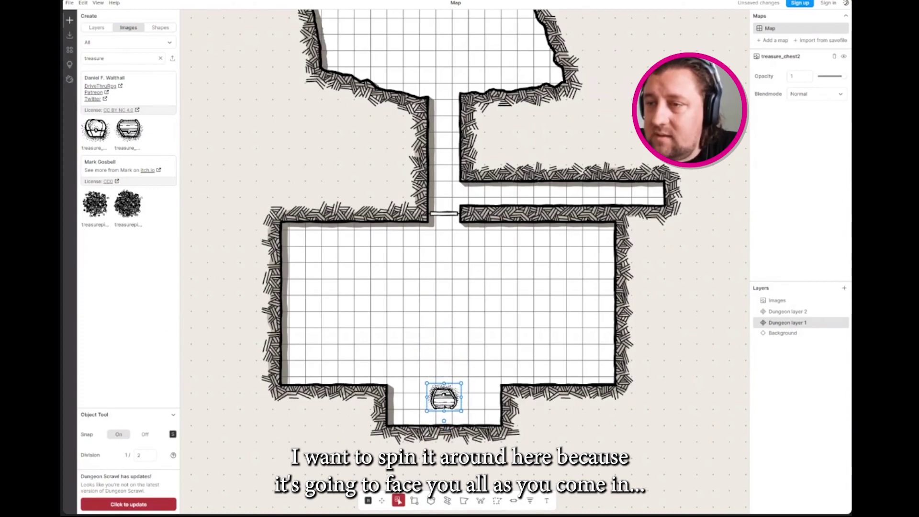
key(Escape)
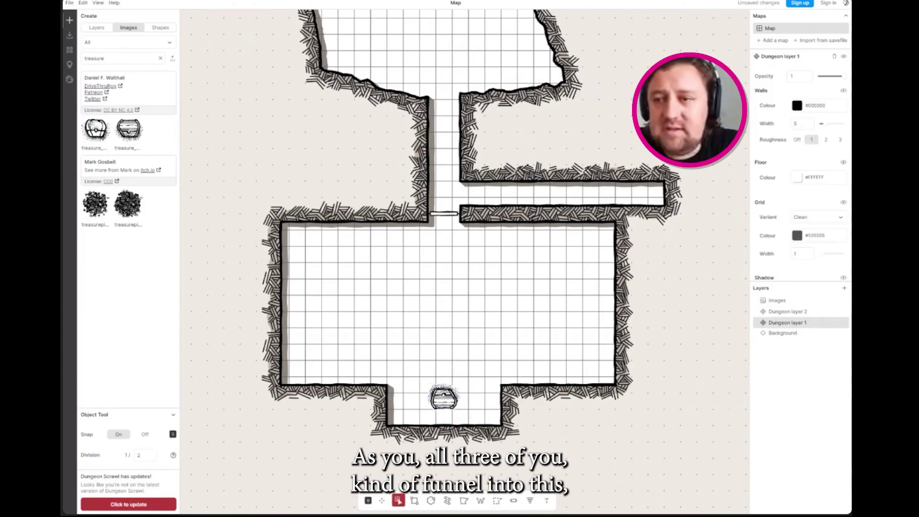
Step: Draw a short wall in the room's upper-left corner and a flight of stairs along it
click(479, 504)
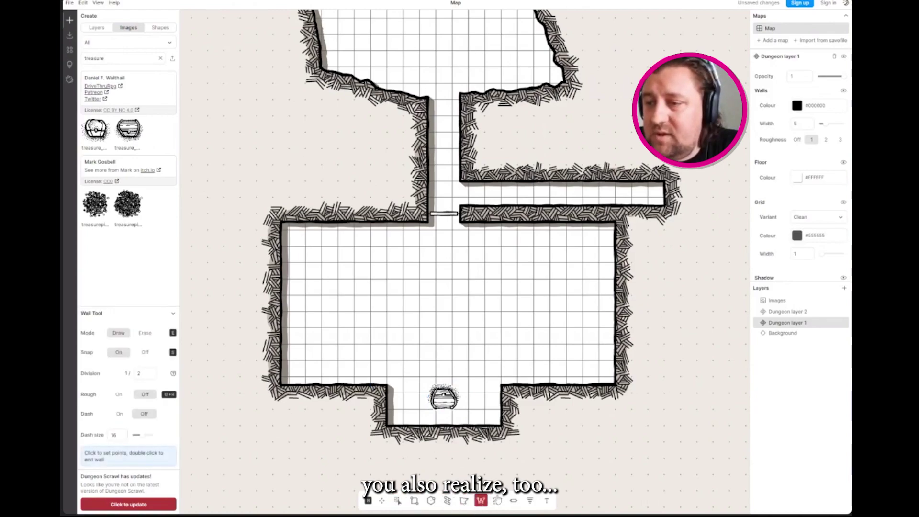
click(285, 268)
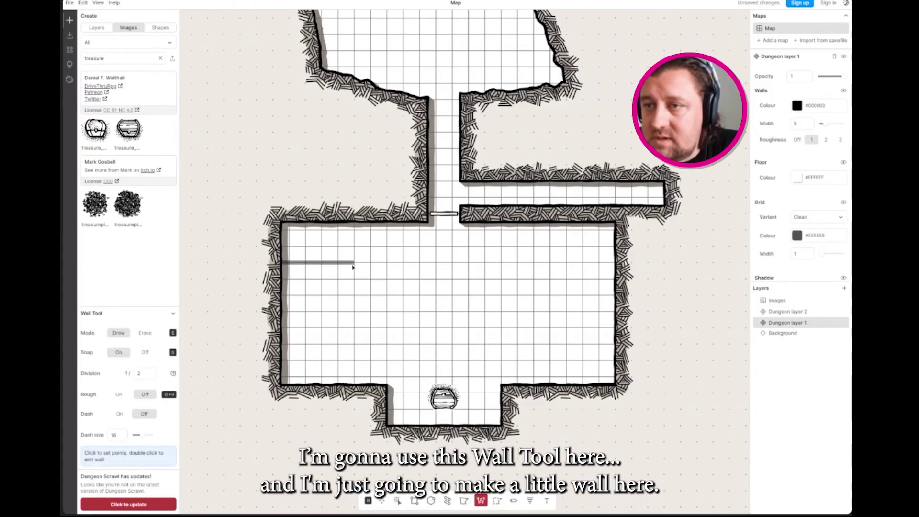
click(355, 264)
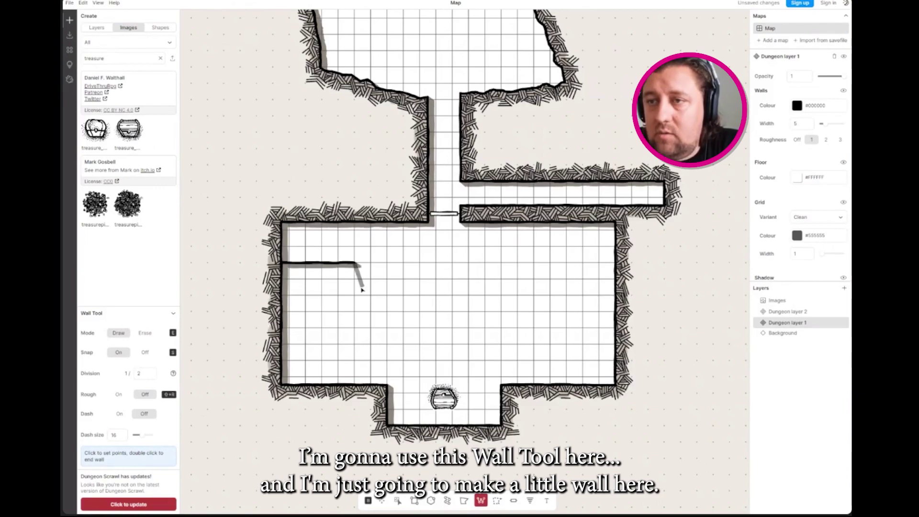
key(ctrl+z)
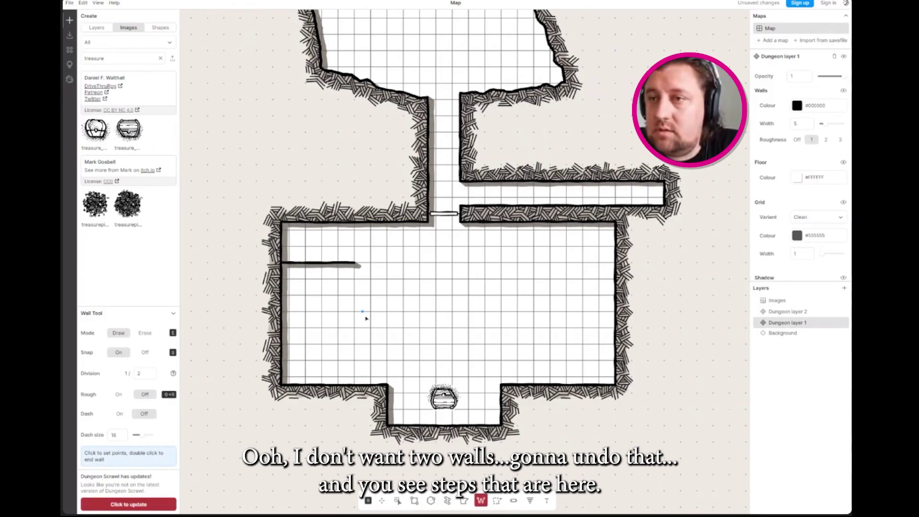
click(531, 501)
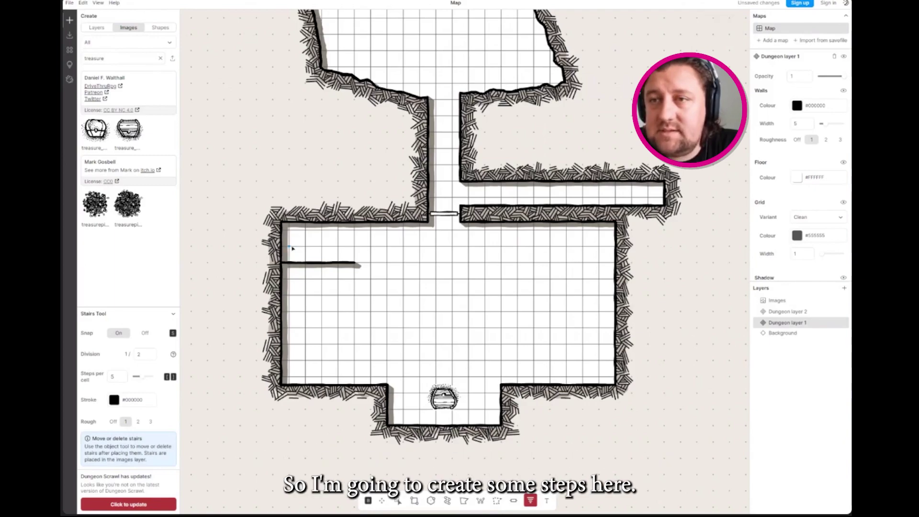
drag(289, 246, 356, 246)
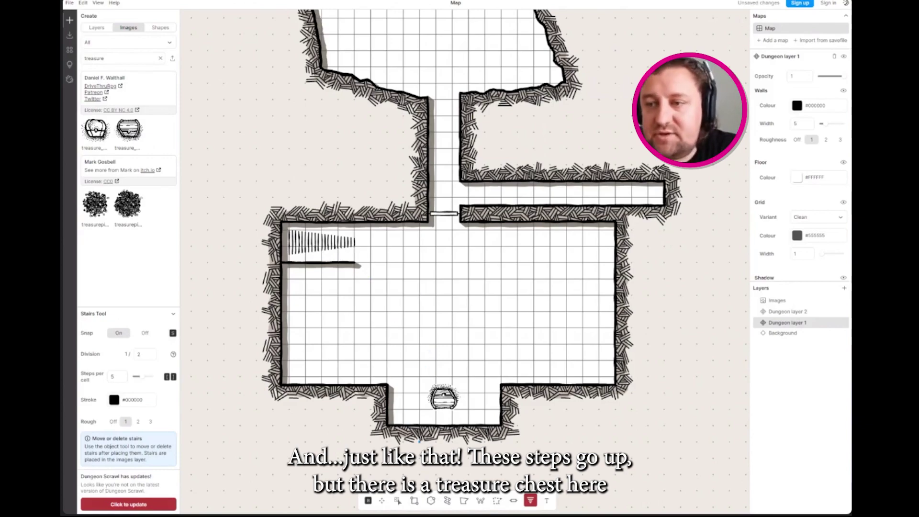
Step: Draw mirrored diagonal walls on the left and right sides of the alcove entrance
click(482, 502)
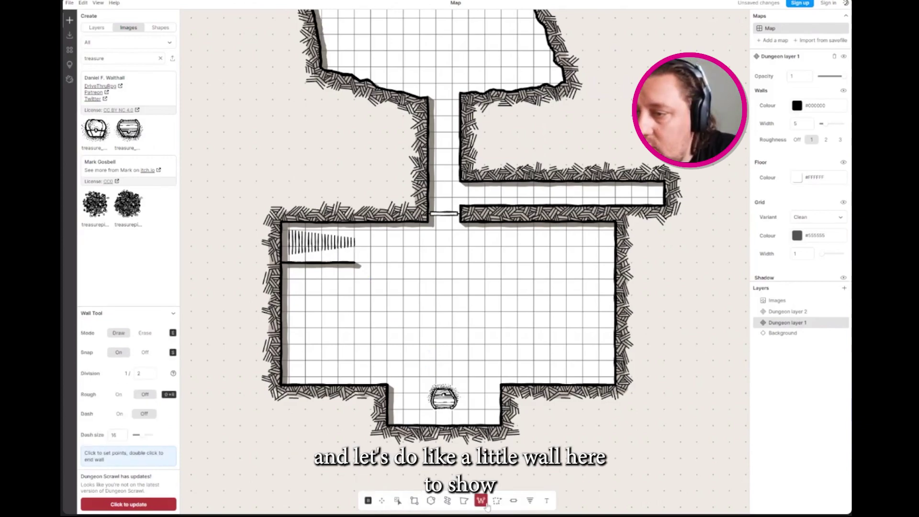
click(388, 385)
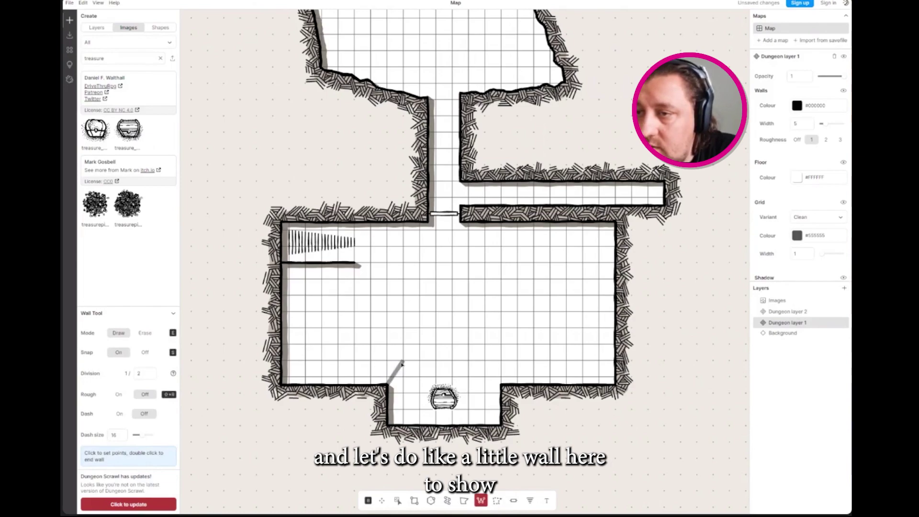
double_click(403, 363)
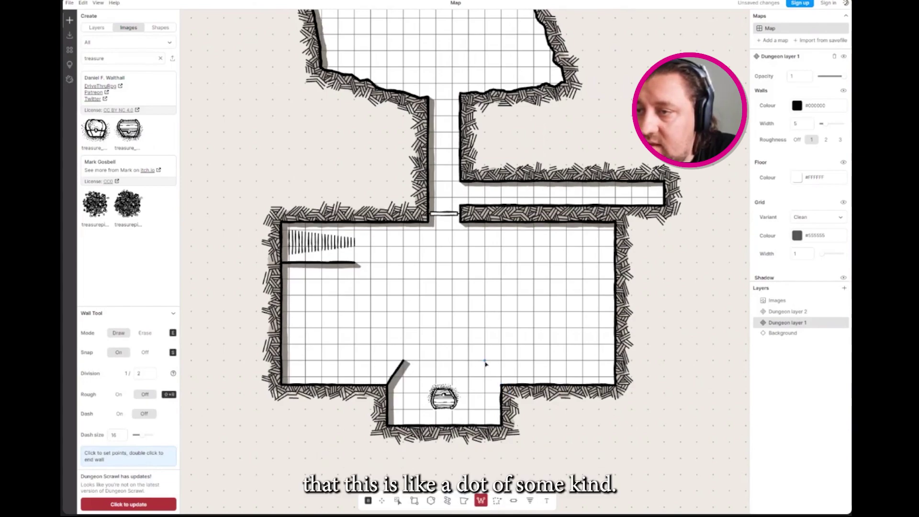
click(484, 361)
double_click(501, 385)
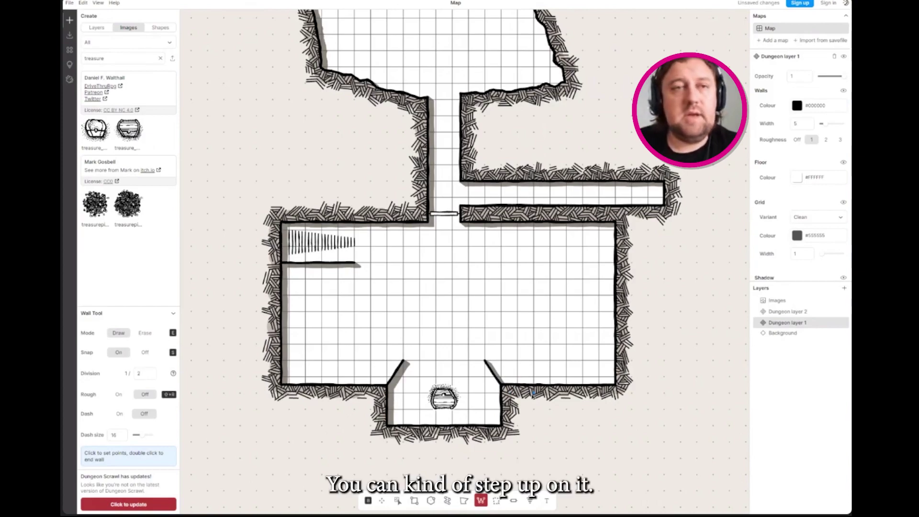